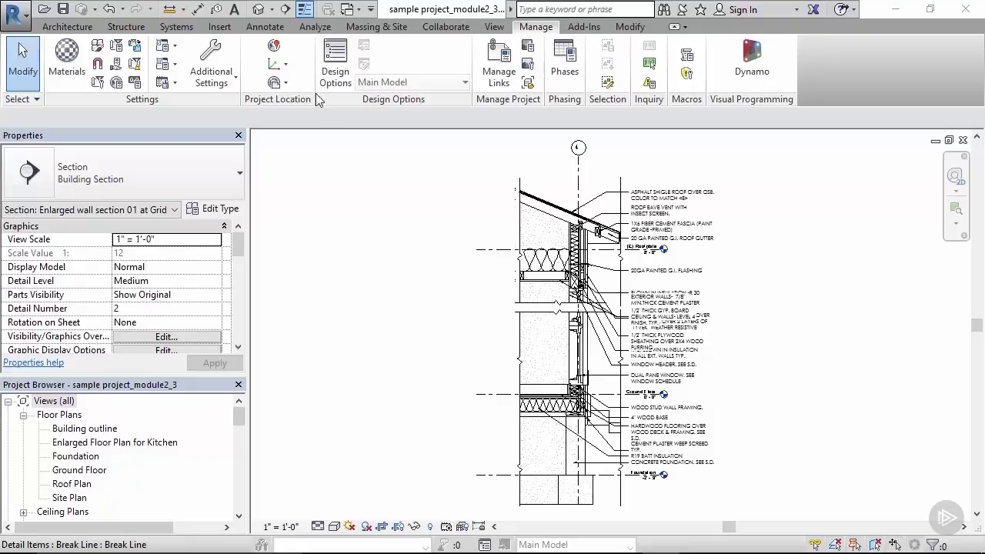
- Place a perspective camera on the Ground Floor plan, eye in the living room, aimed at the kitchen
left_click(272, 10)
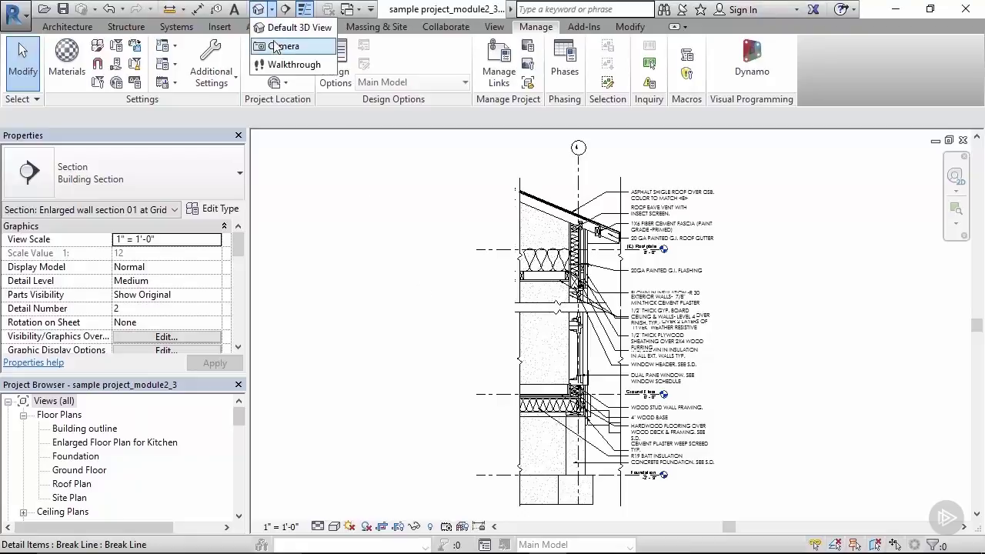
left_click(280, 47)
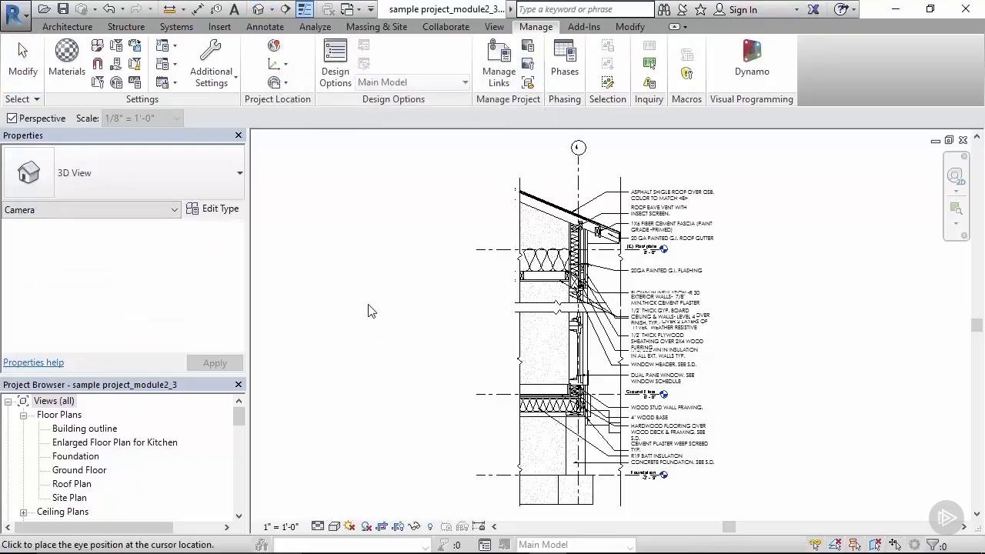
double_click(80, 470)
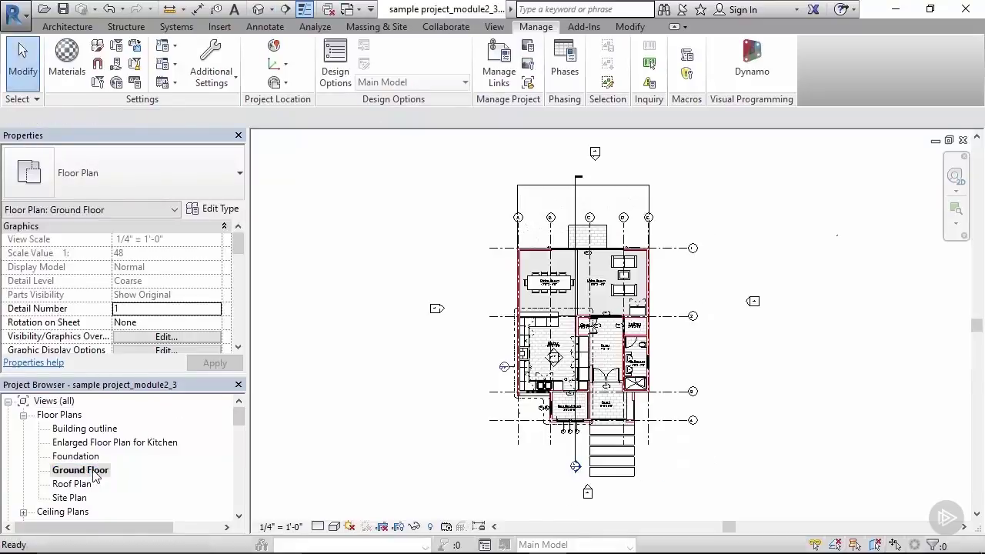
scroll(677, 311, "up", 2)
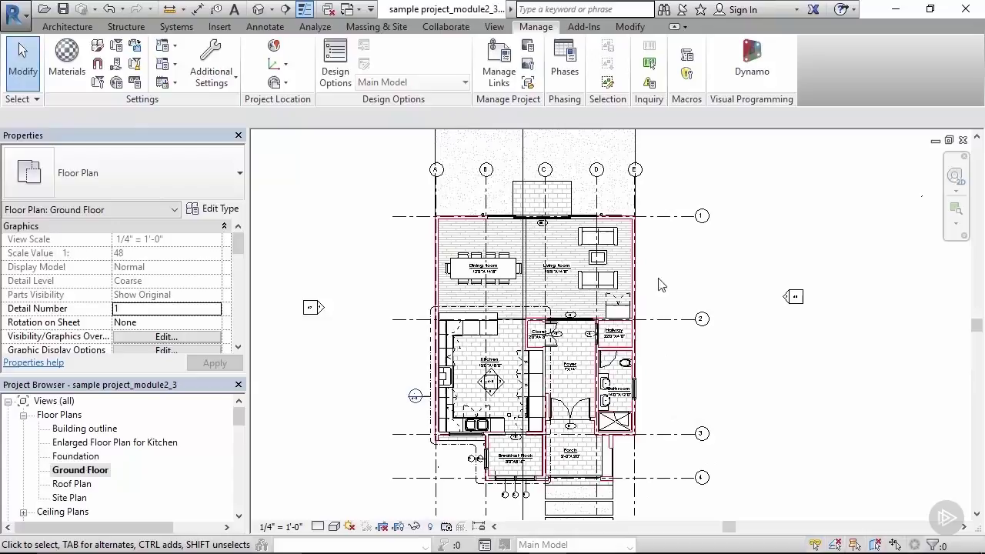
left_click(271, 9)
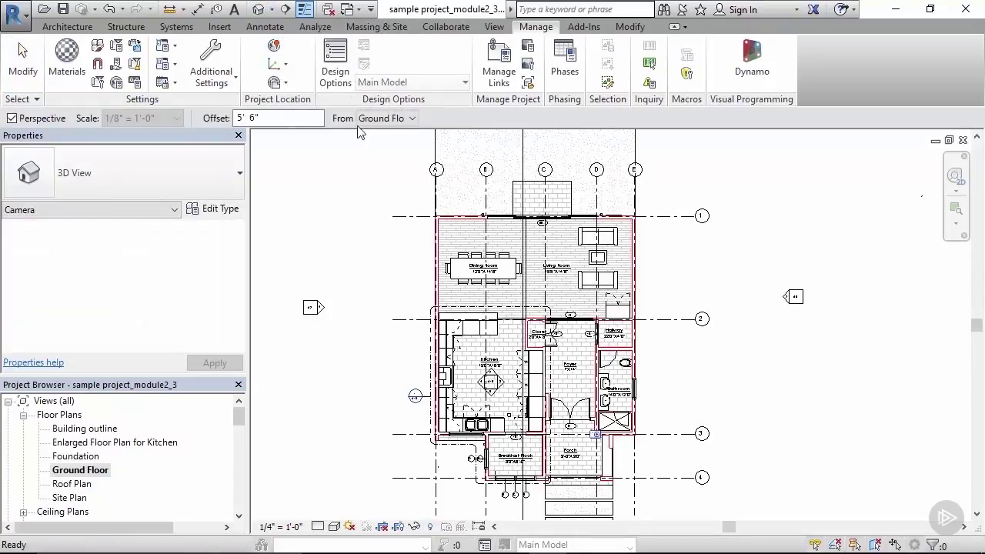
scroll(552, 245, "up", 3)
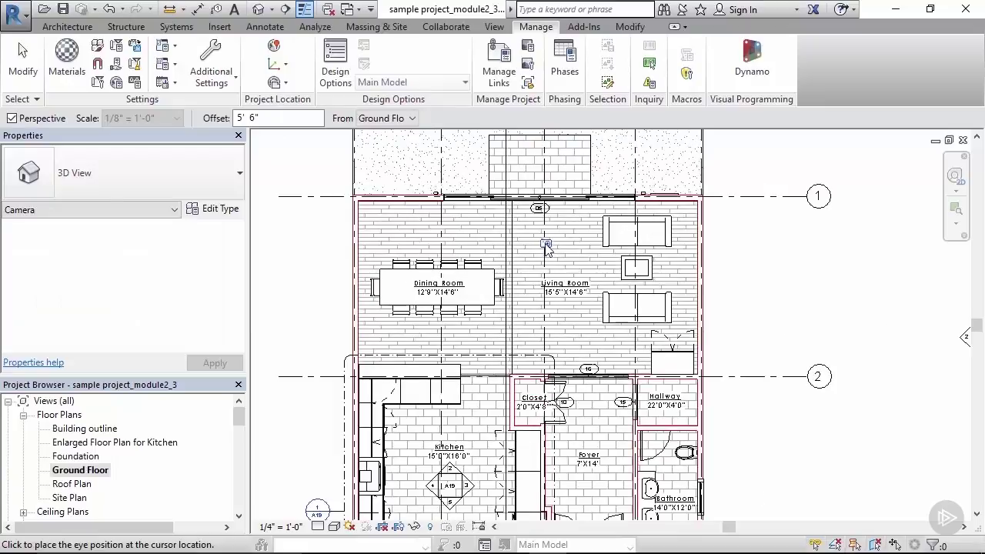
left_click(528, 266)
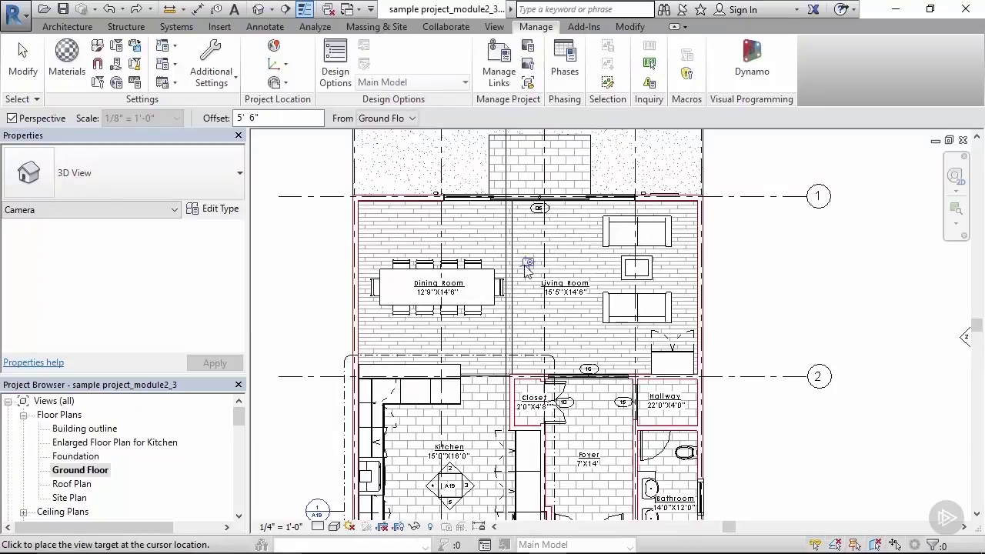
left_click(455, 433)
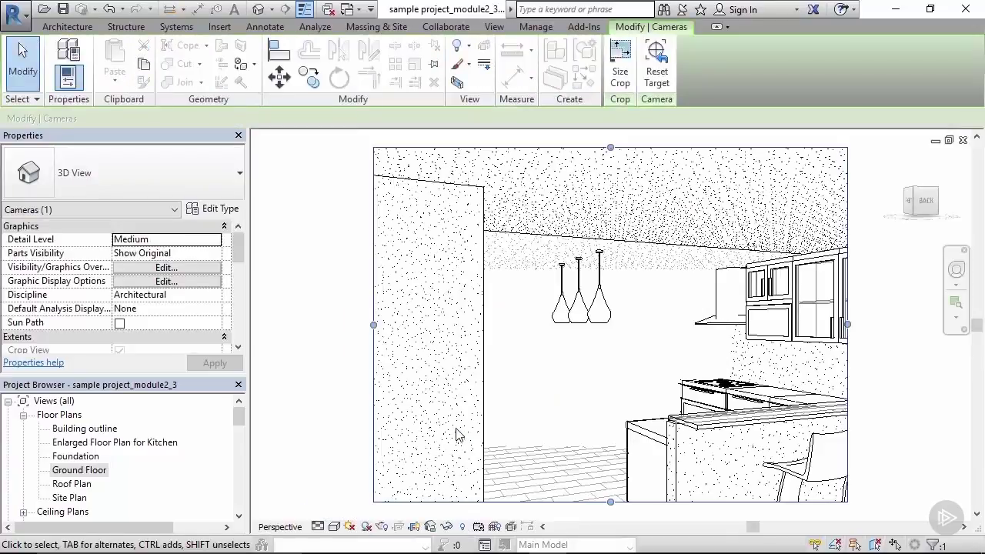
- Hide the three selected ceiling pendant lights as elements in the 3D View 1 perspective
key("Escape")
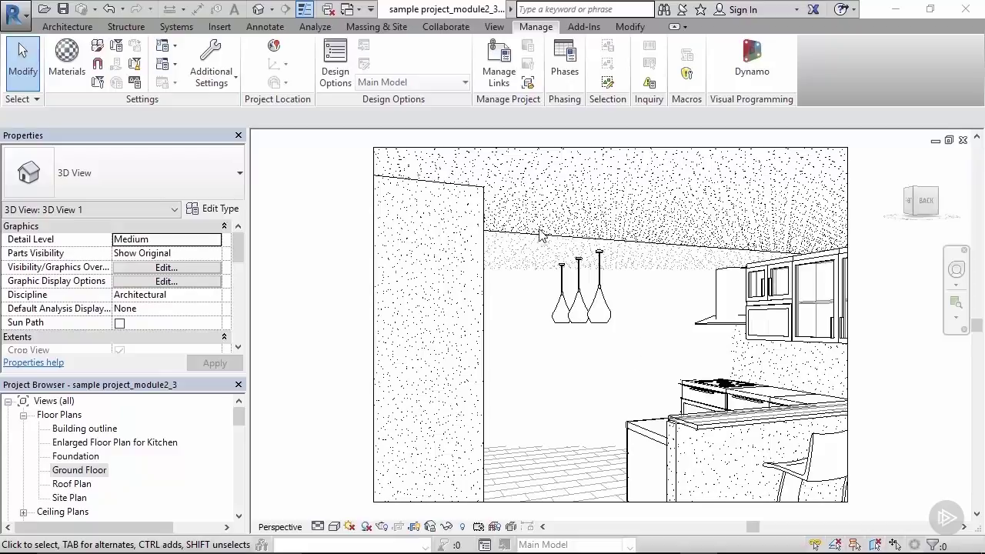
left_click(602, 311)
left_click(575, 311, "ctrl")
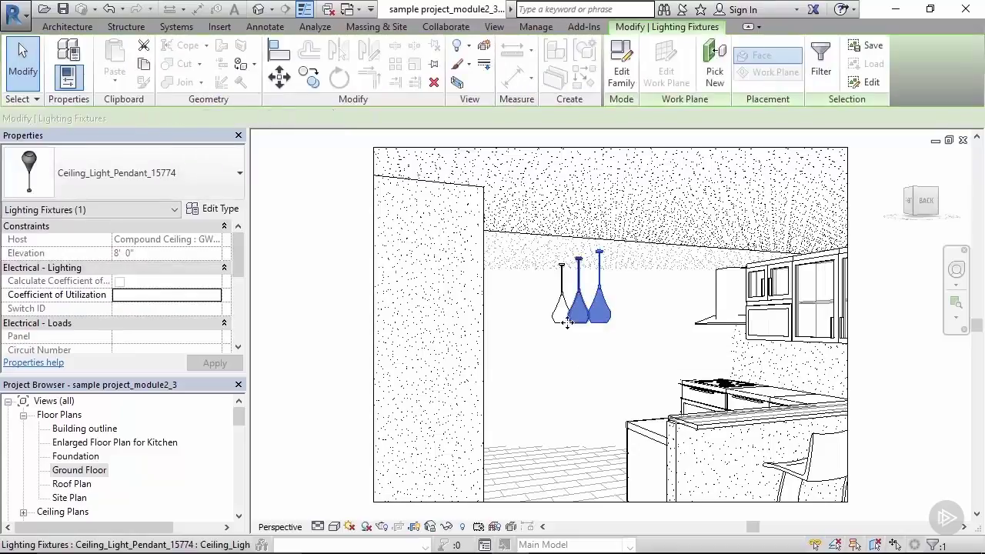
left_click(564, 319, "ctrl")
right_click(564, 323)
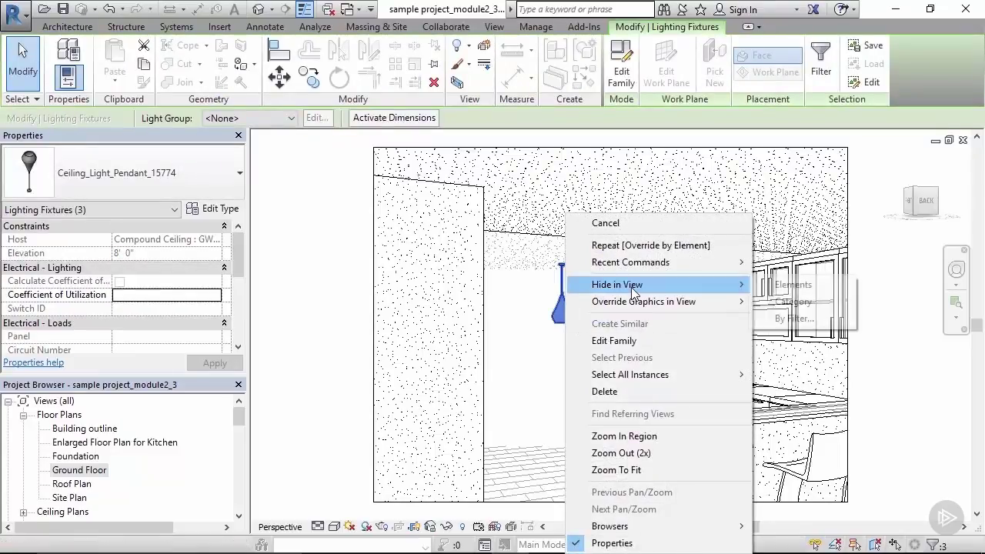
mouse_move(691, 284)
left_click(769, 287)
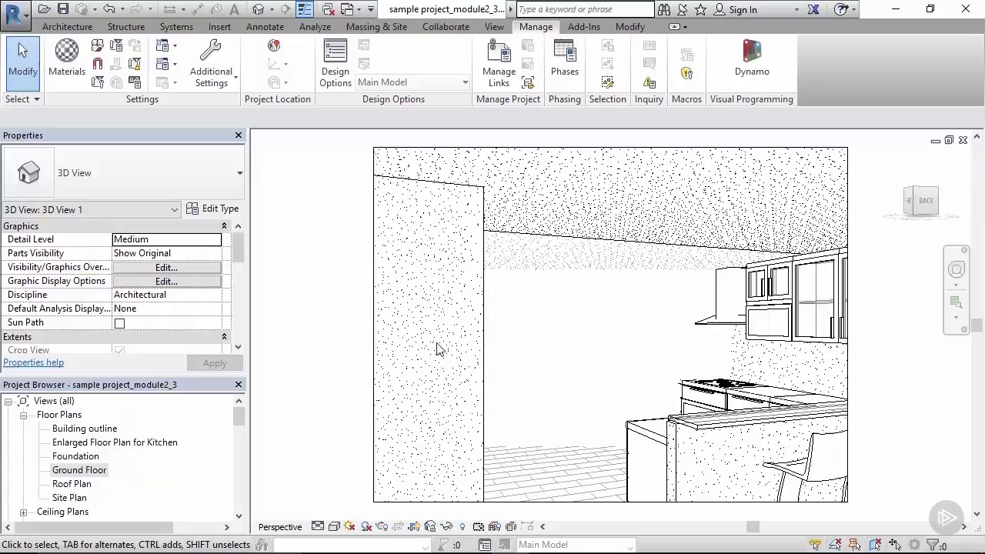
- Set the kitchen camera's Far Clip Offset to 30' 0" in Properties
left_click(374, 357)
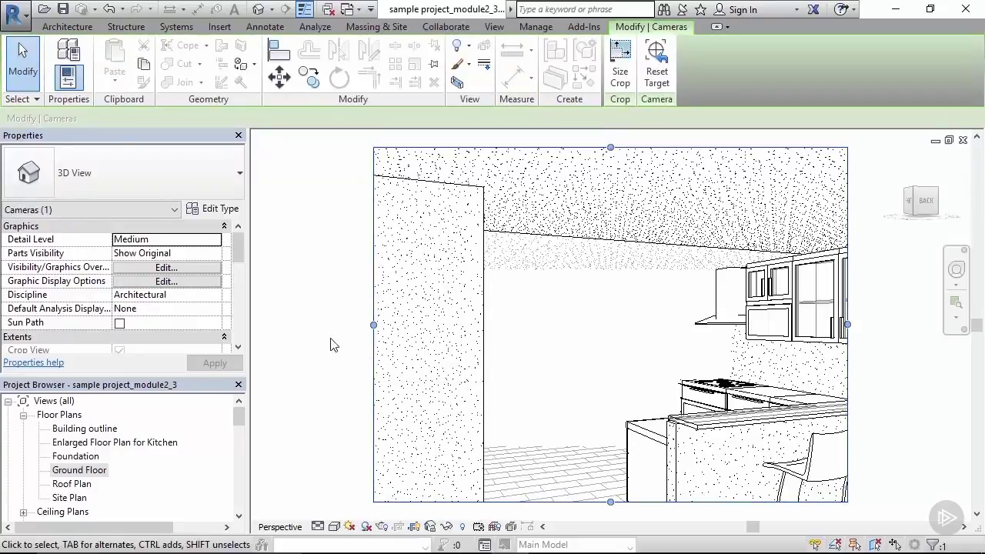
left_click_drag(241, 251, 240, 277)
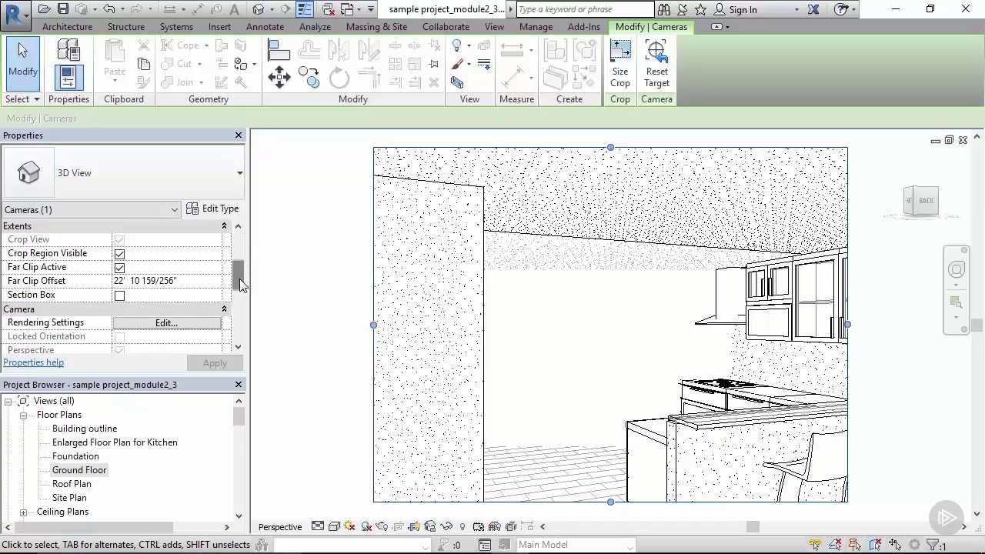
left_click(188, 281)
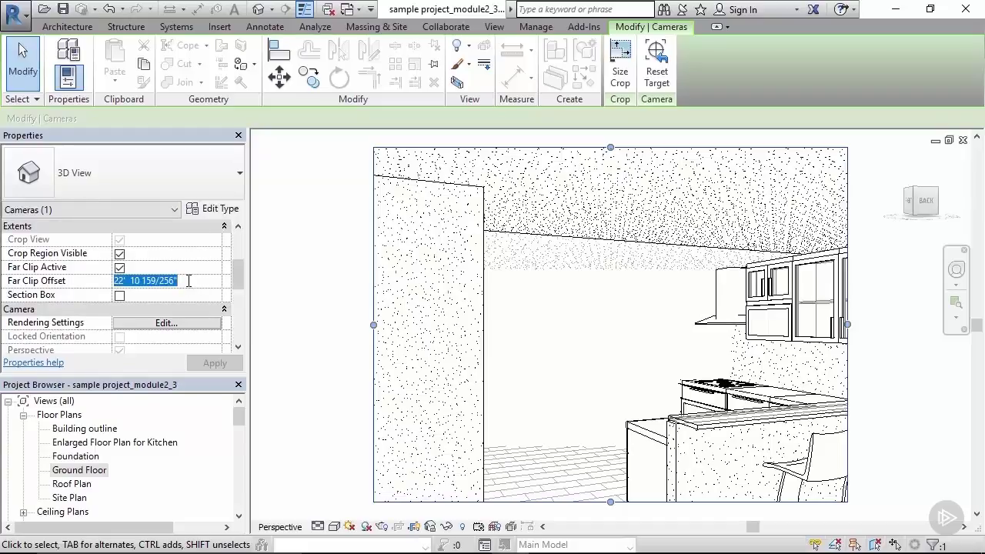
type("30")
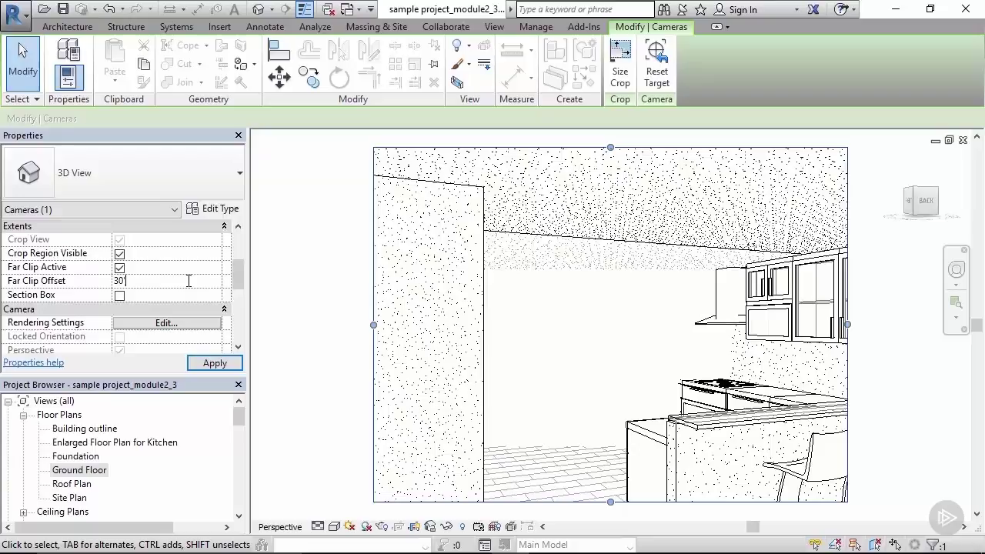
left_click(227, 366)
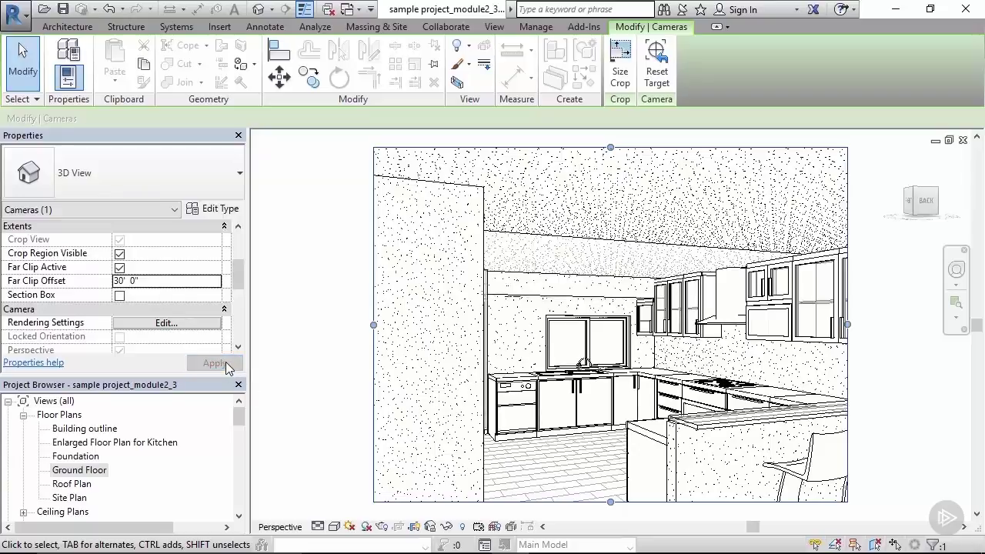
left_click(335, 315)
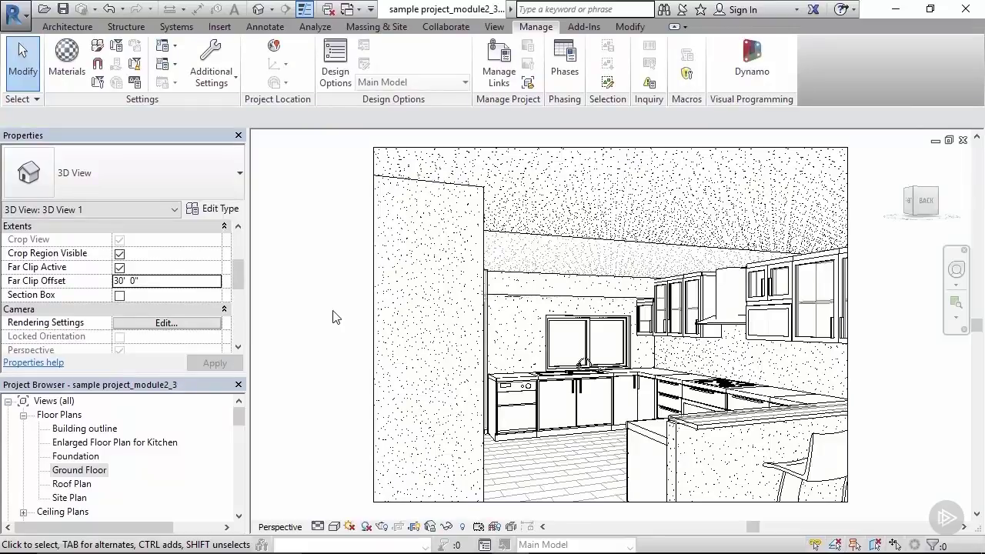
- Resize the camera crop region's left, top and right edges to take in the counter and stools
left_click(374, 325)
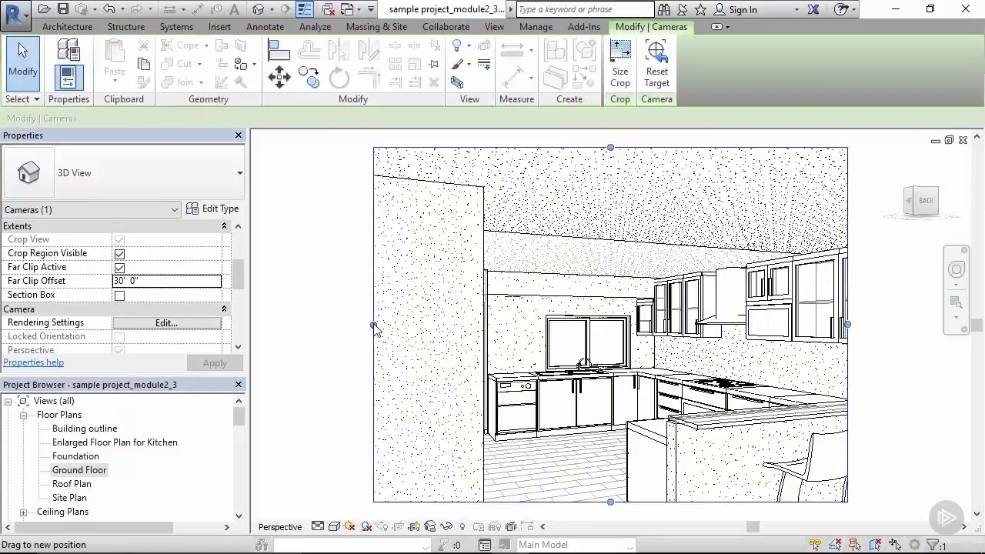
left_click_drag(374, 325, 434, 324)
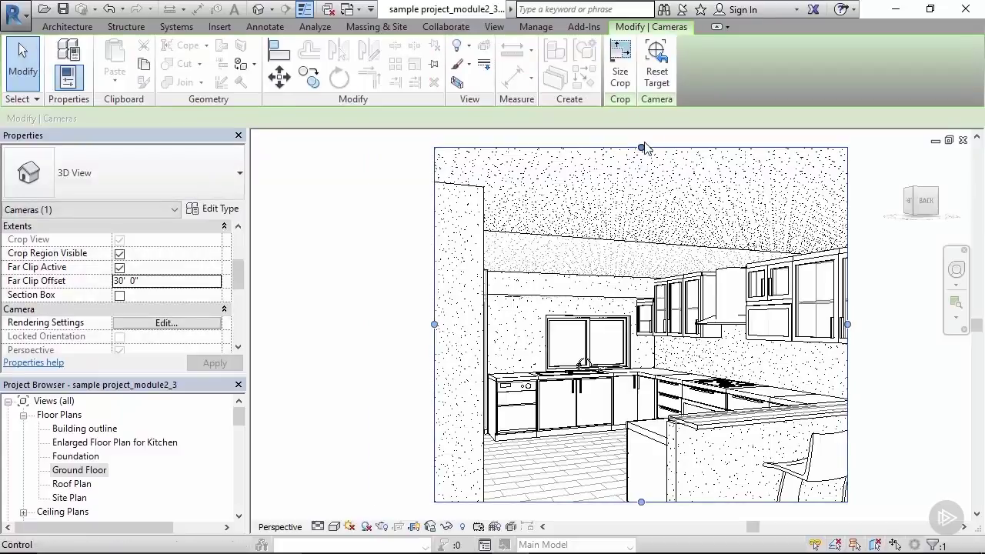
left_click_drag(643, 147, 641, 170)
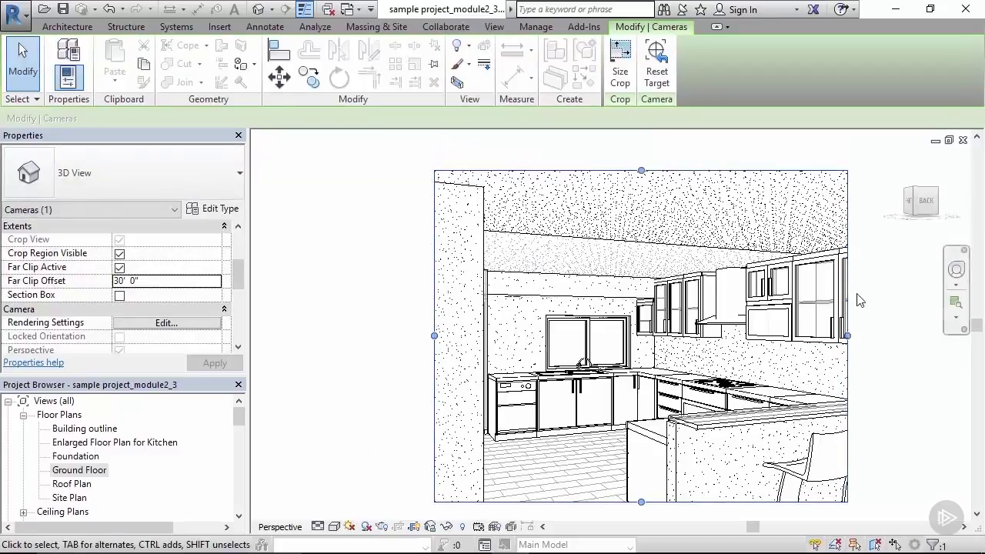
left_click_drag(847, 336, 939, 339)
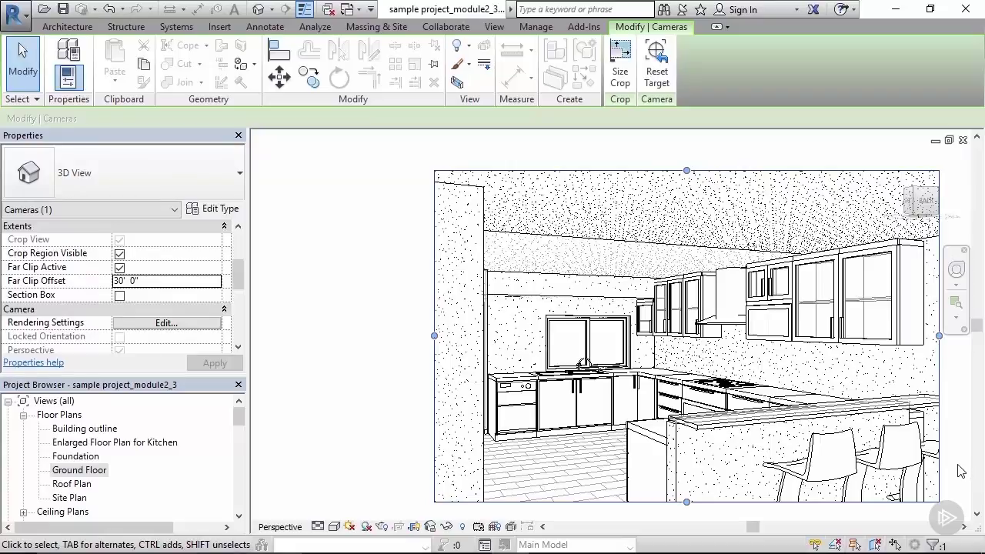
left_click_drag(960, 471, 846, 459)
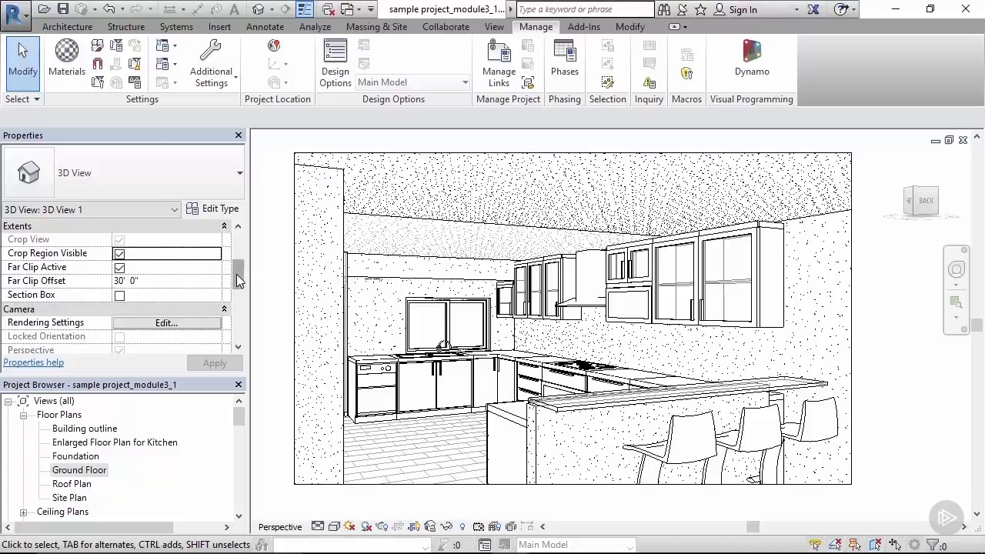
left_click_drag(236, 274, 236, 291)
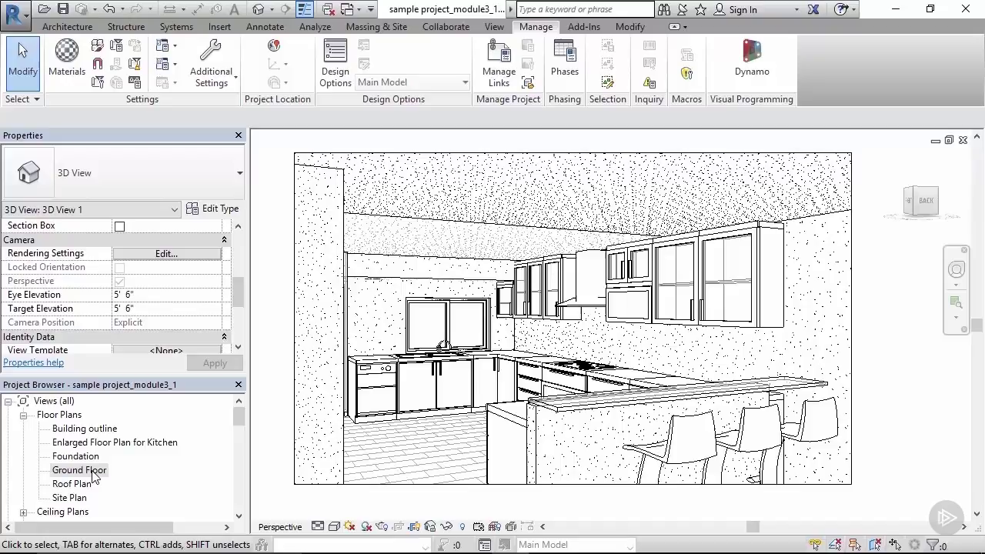
- Set the camera's Target Elevation to 5' 0" and Eye Elevation to 6' 0" in Properties
left_click(154, 309)
left_click_drag(136, 310, 106, 314)
type("5")
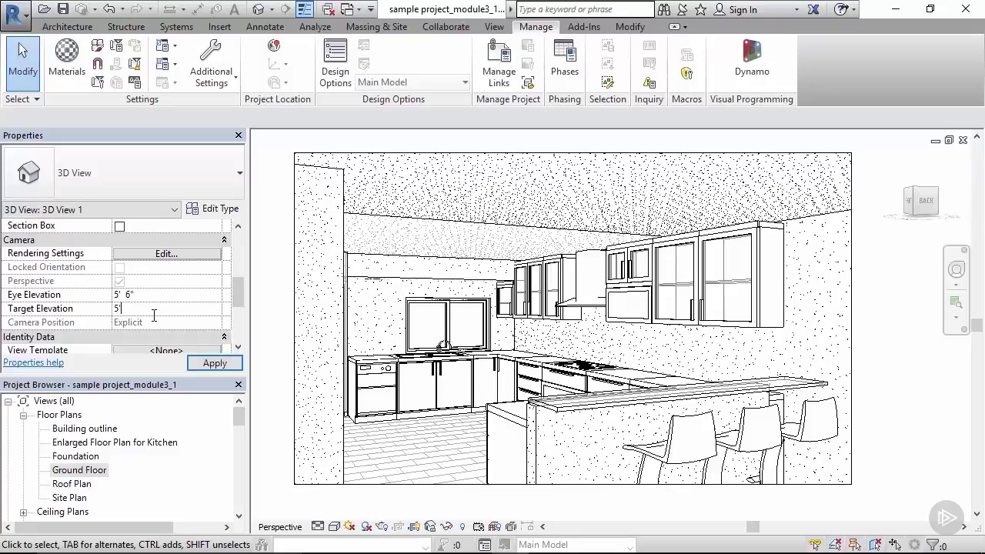
left_click(222, 364)
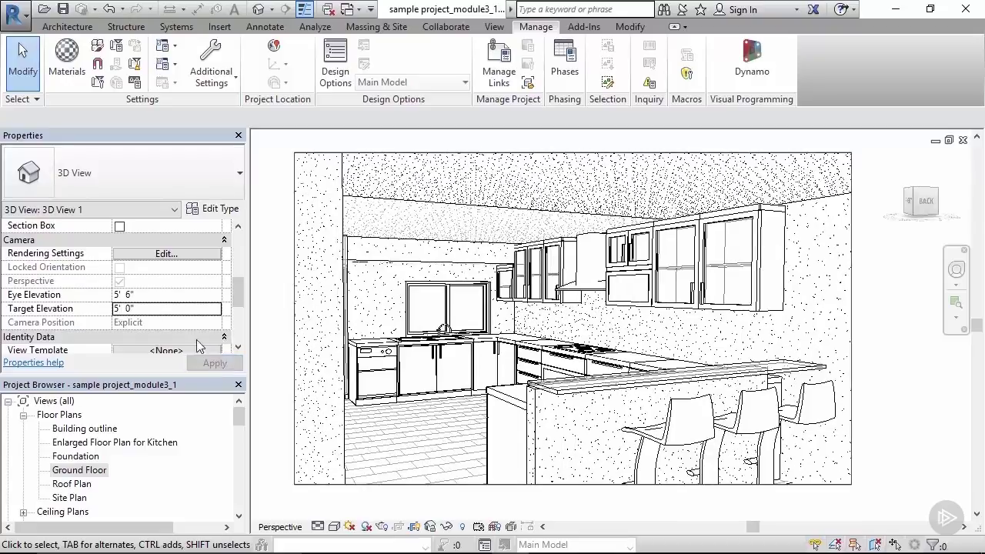
left_click(143, 294)
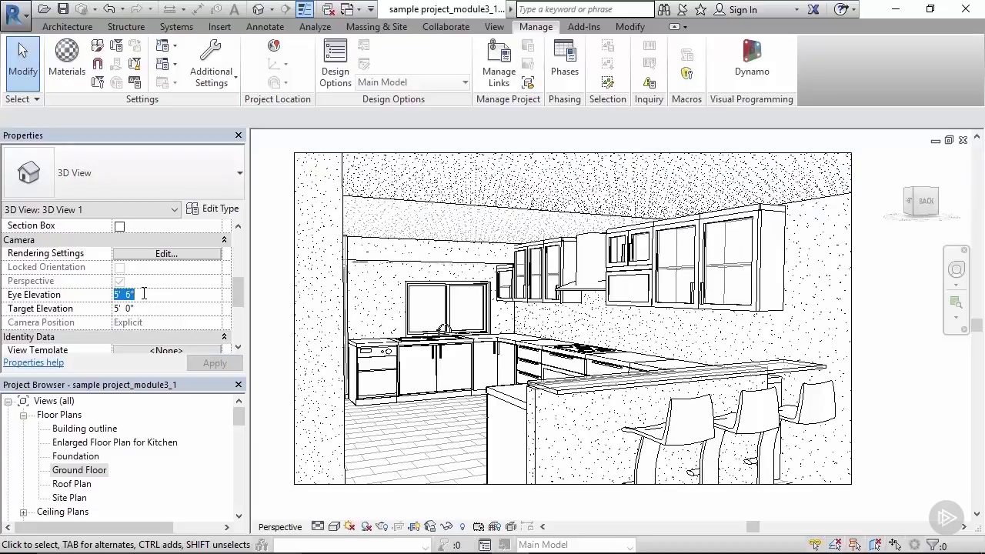
type("6")
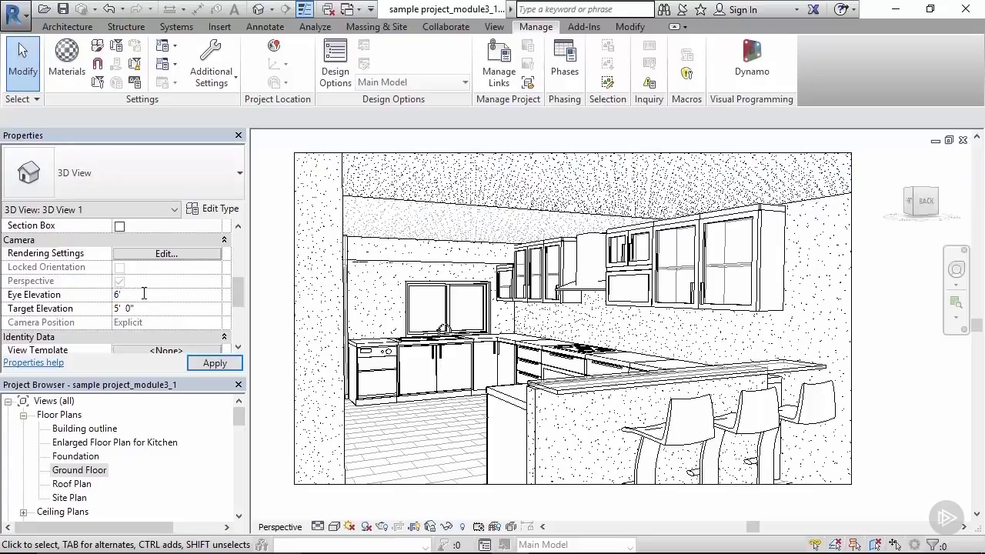
left_click(223, 364)
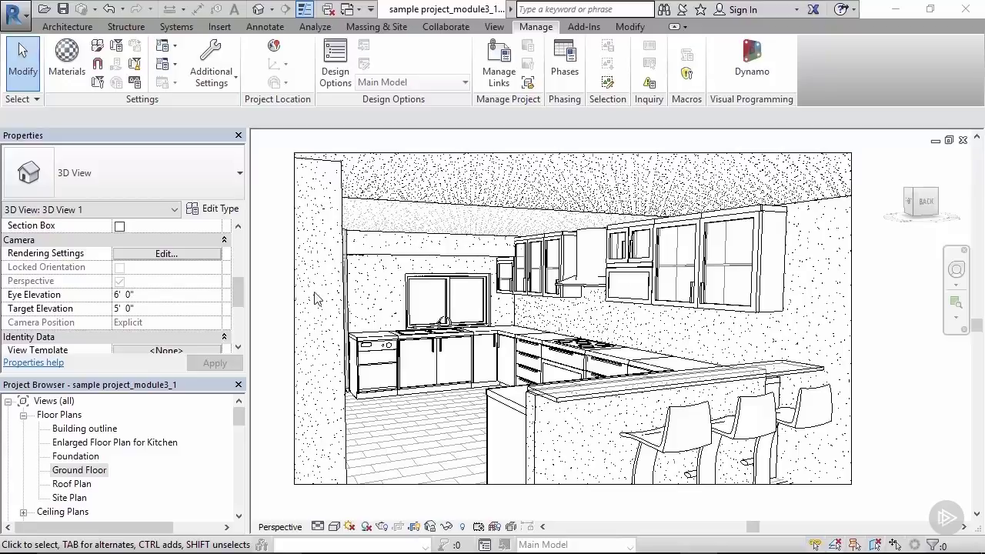
scroll(199, 327, "down", 1)
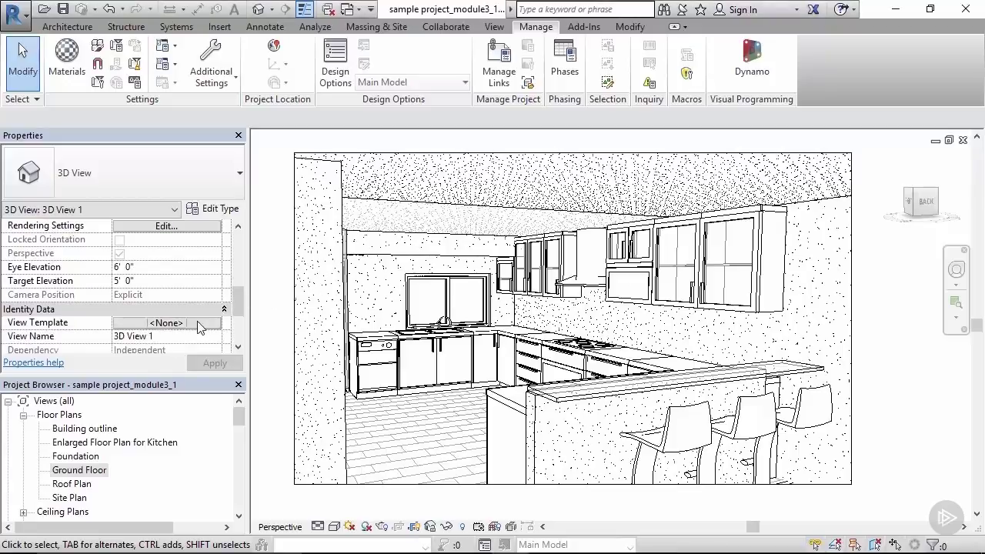
left_click(198, 326)
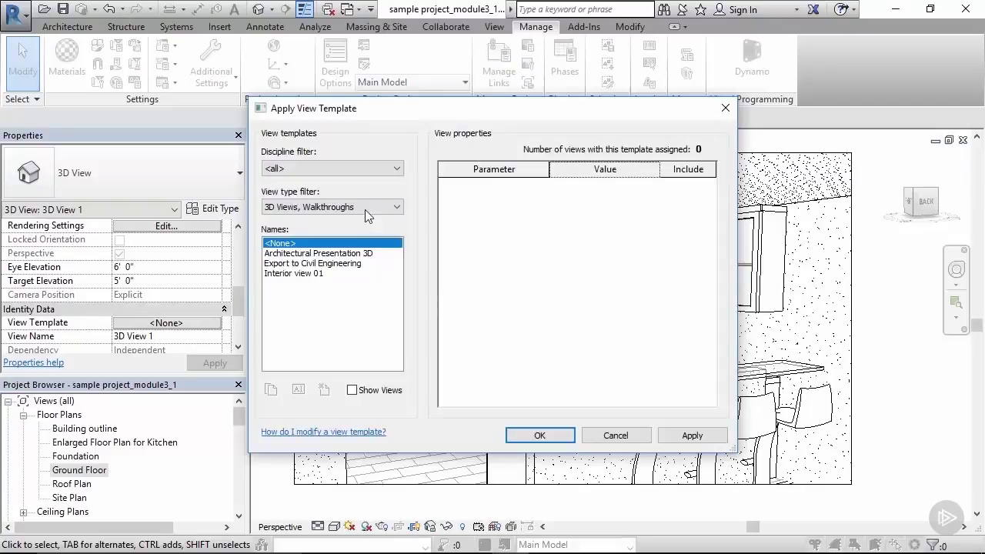
left_click(616, 435)
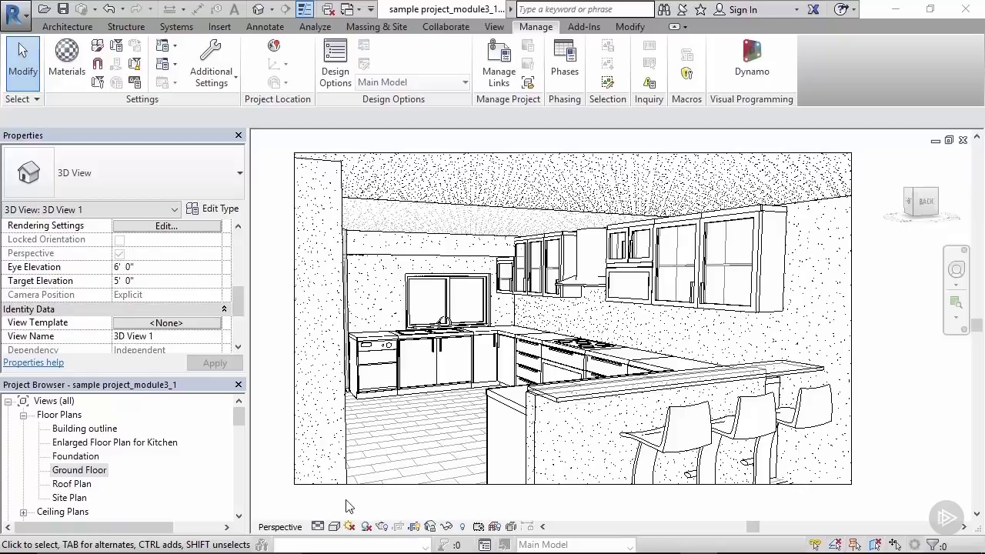
left_click(335, 528)
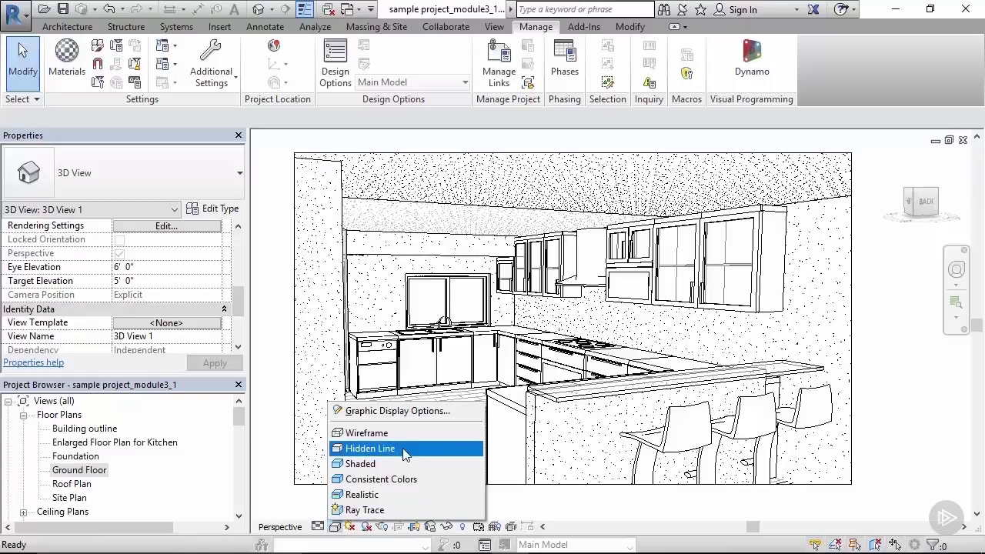
left_click(369, 465)
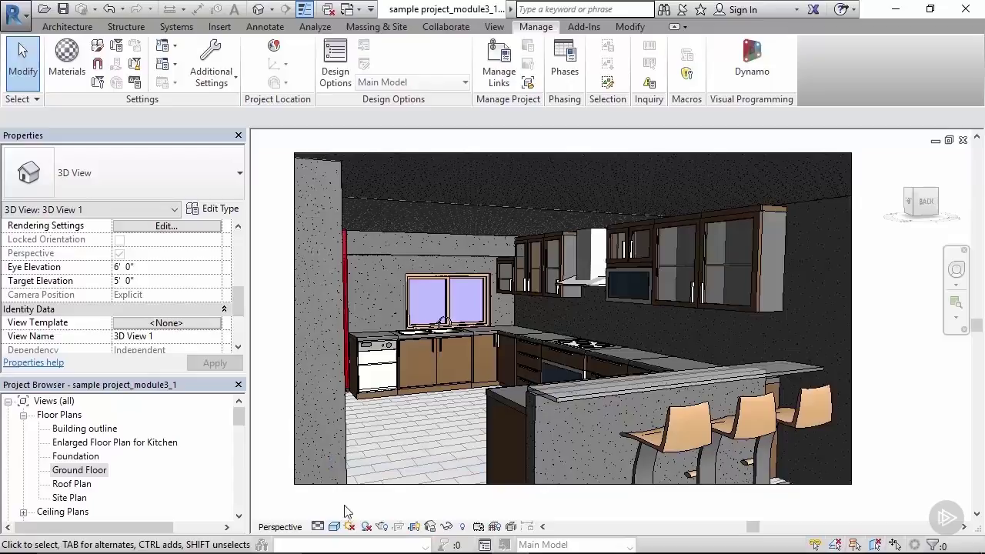
left_click(334, 528)
left_click(368, 448)
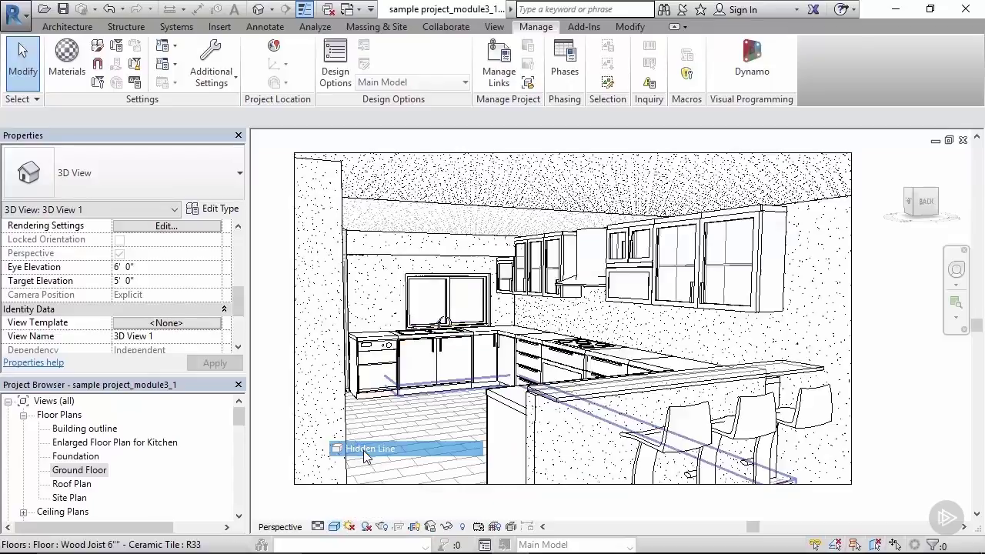
left_click(336, 527)
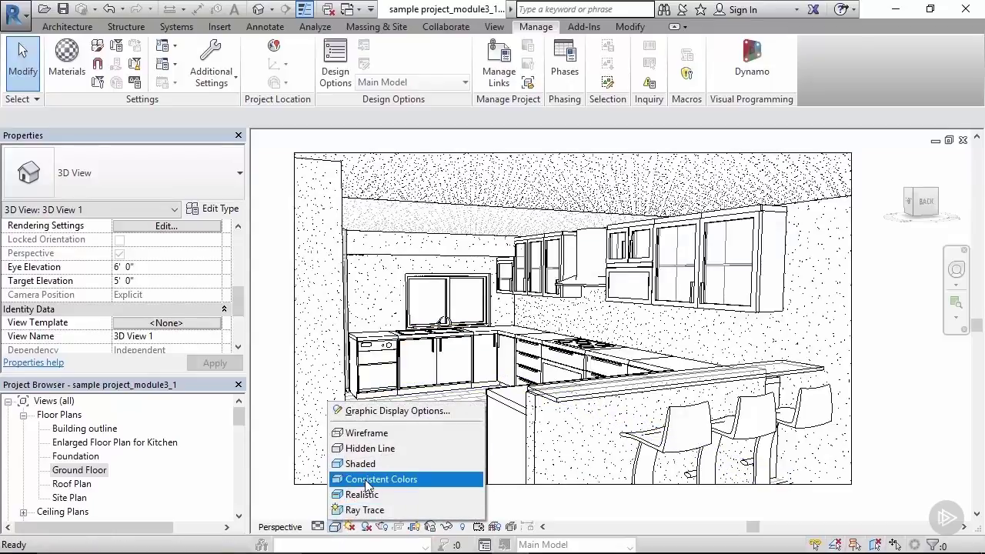
left_click(361, 478)
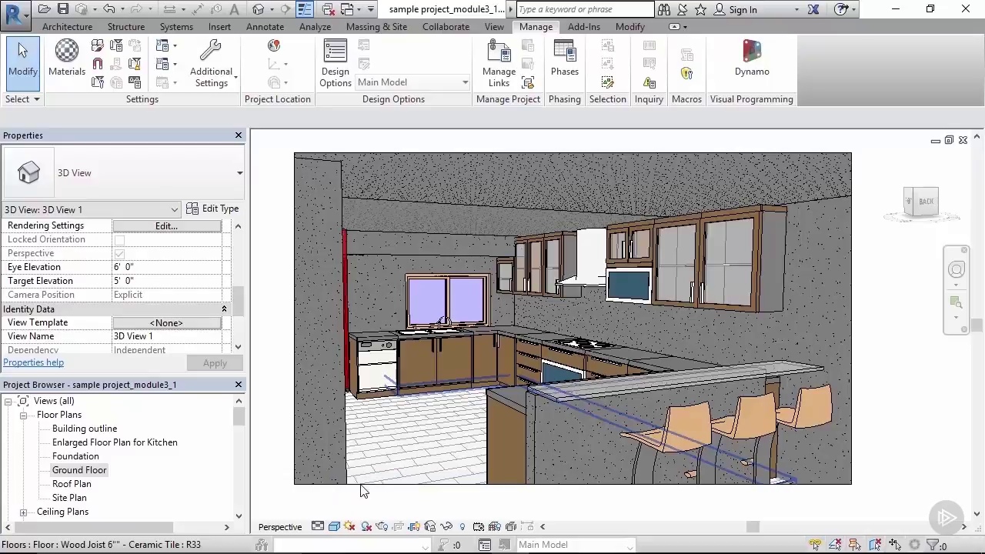
left_click(335, 527)
left_click(350, 495)
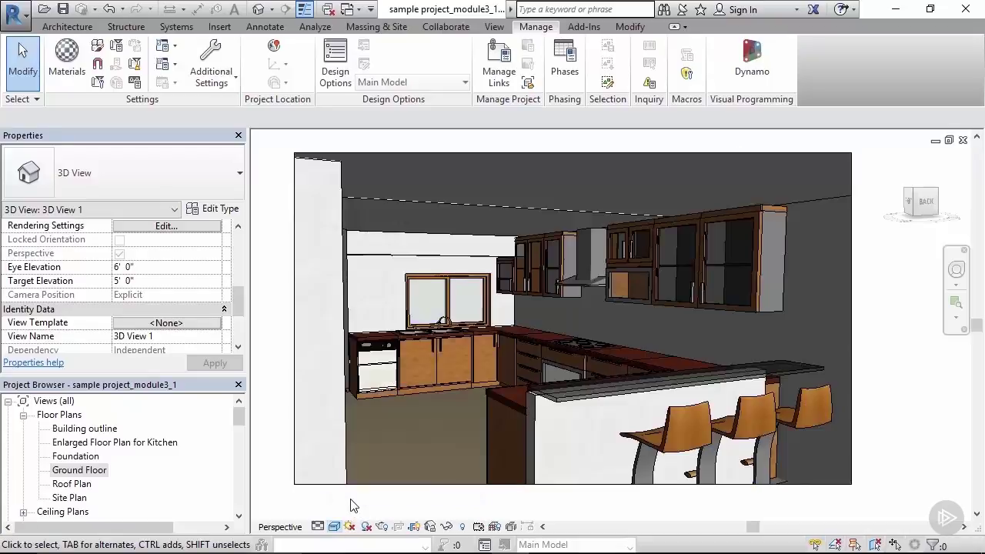
left_click(334, 526)
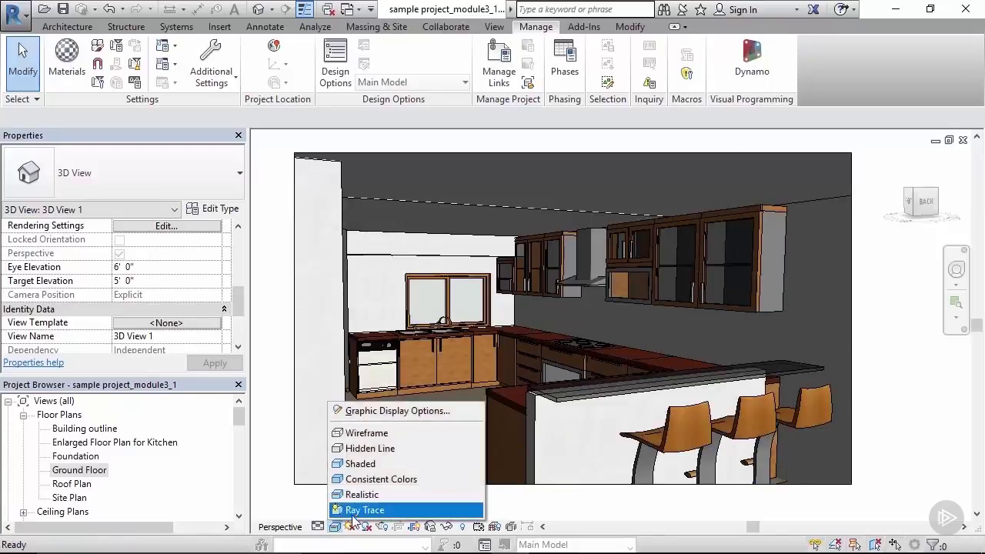
left_click(358, 507)
left_click(335, 526)
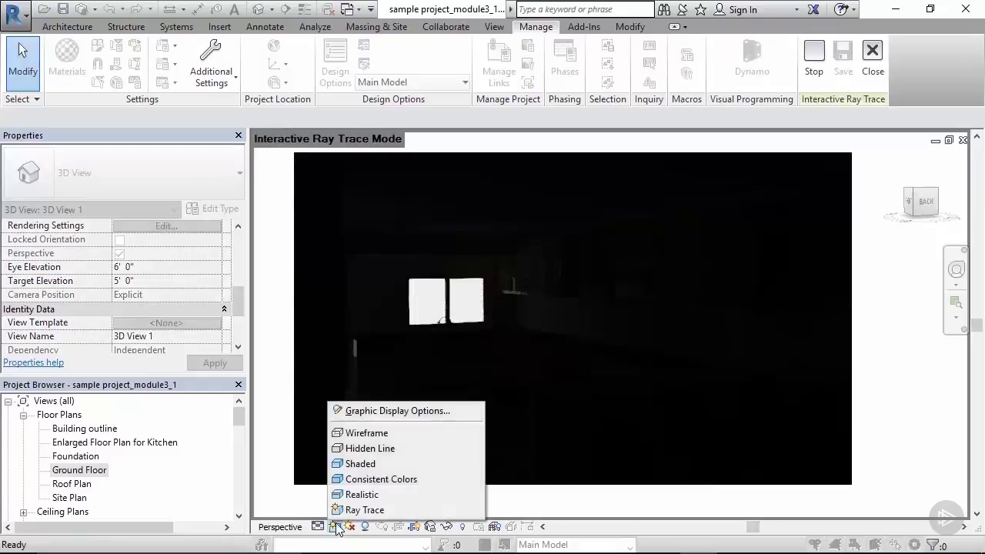
left_click(354, 449)
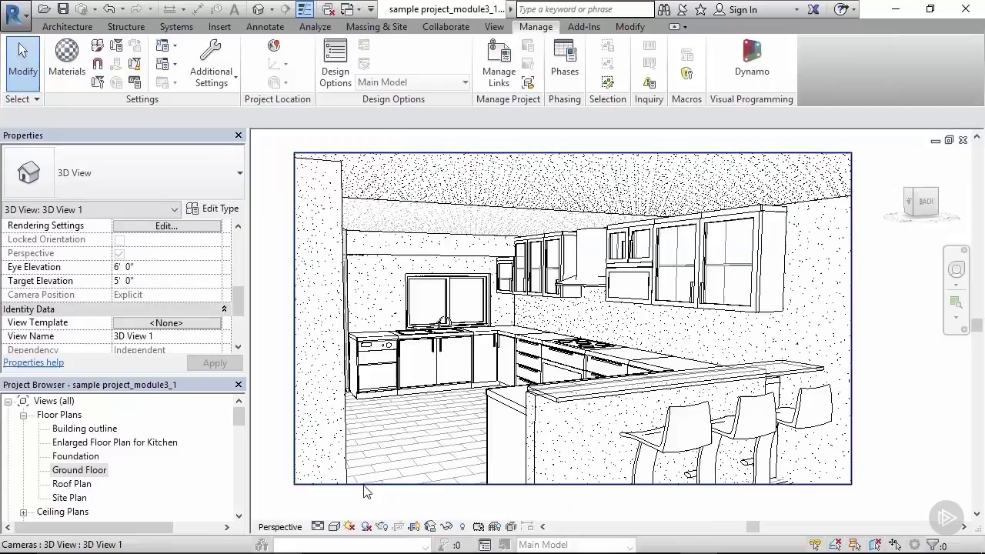
- Open Graphic Display Options for 3D View 1 and check the Background and Depth Cueing sections
left_click(335, 526)
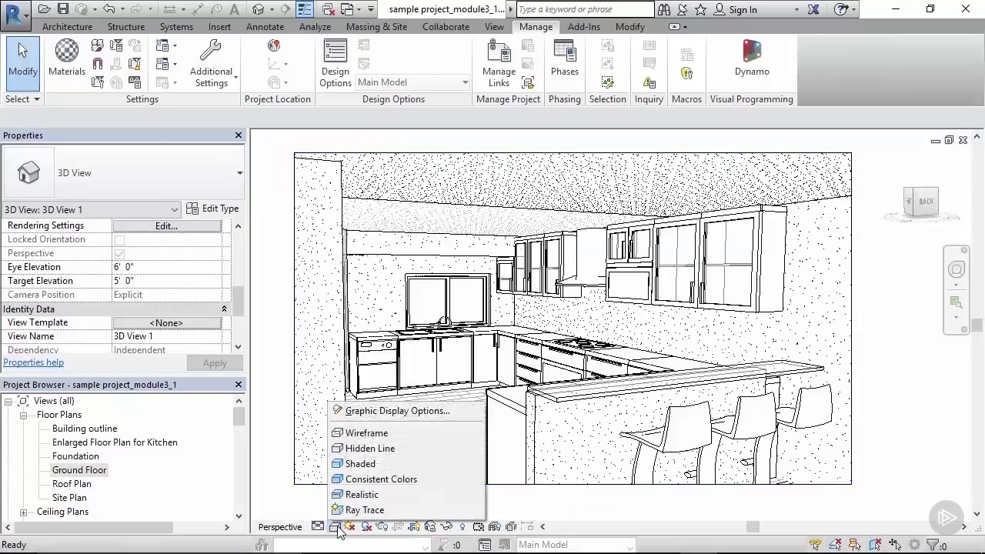
left_click(360, 410)
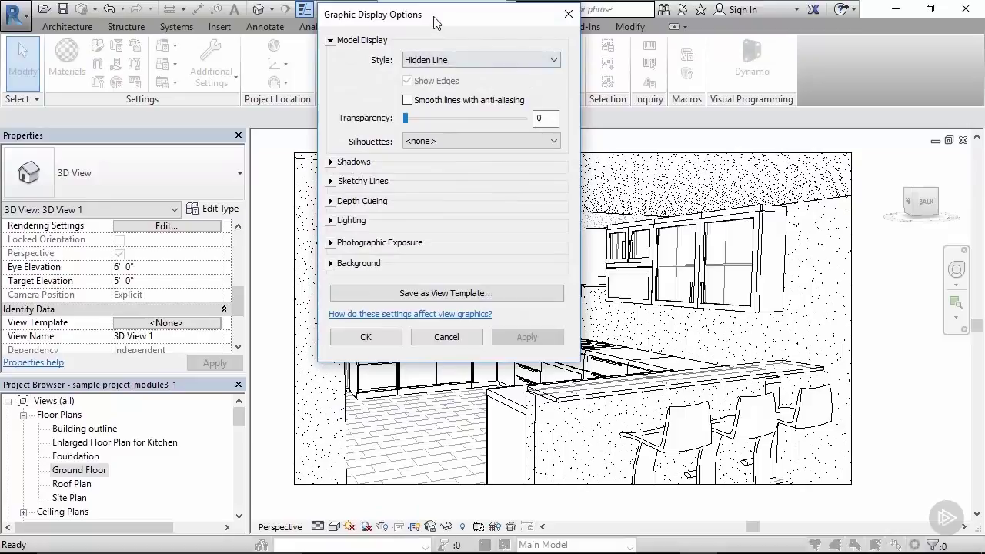
left_click_drag(433, 21, 313, 121)
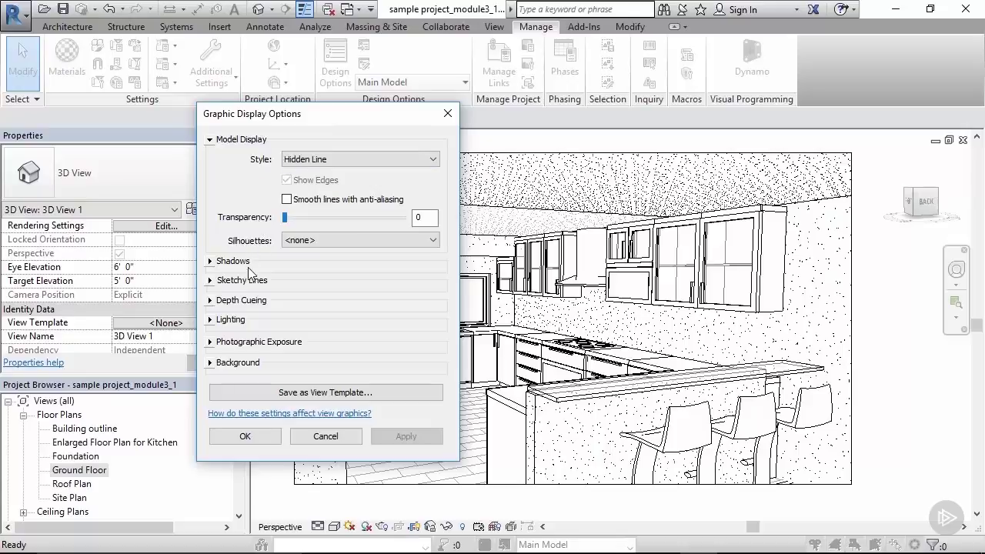
left_click(217, 365)
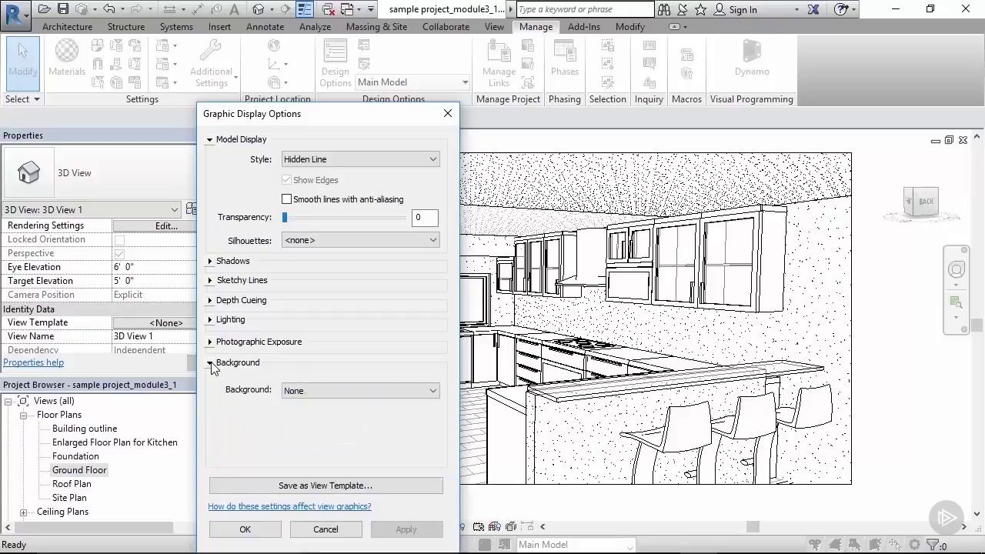
left_click(213, 367)
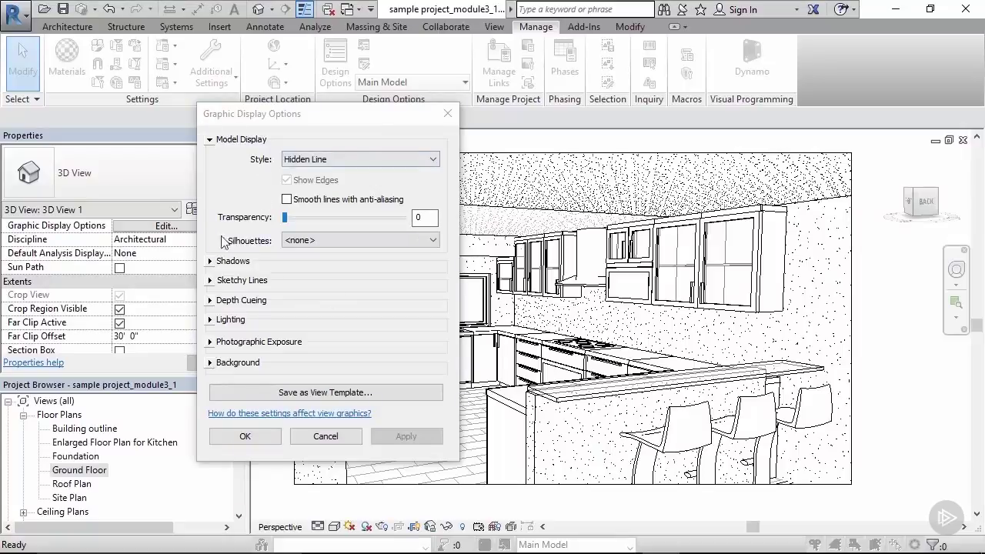
left_click(210, 300)
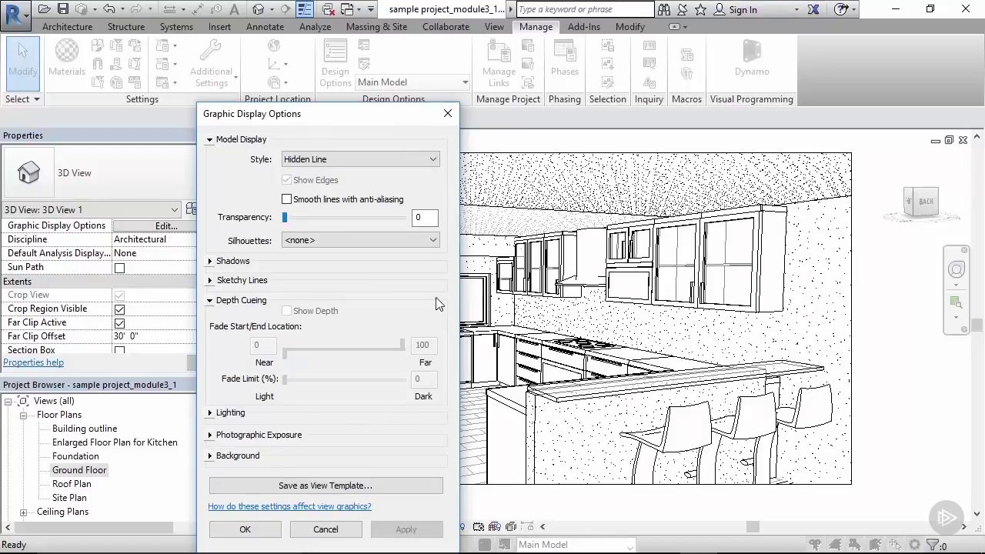
left_click(210, 301)
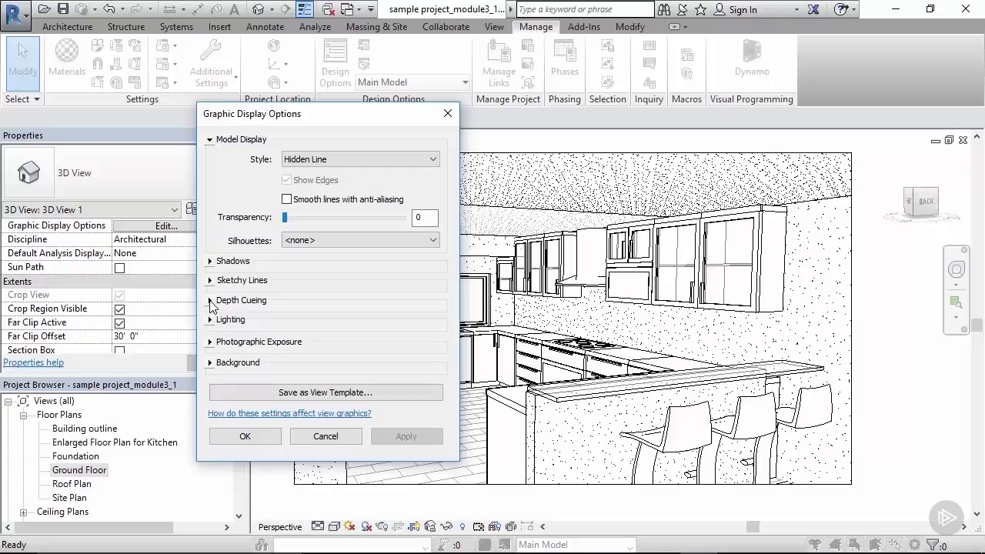
- Turn on Cast Shadows and Ambient Shadows for the kitchen view and apply them
left_click(210, 260)
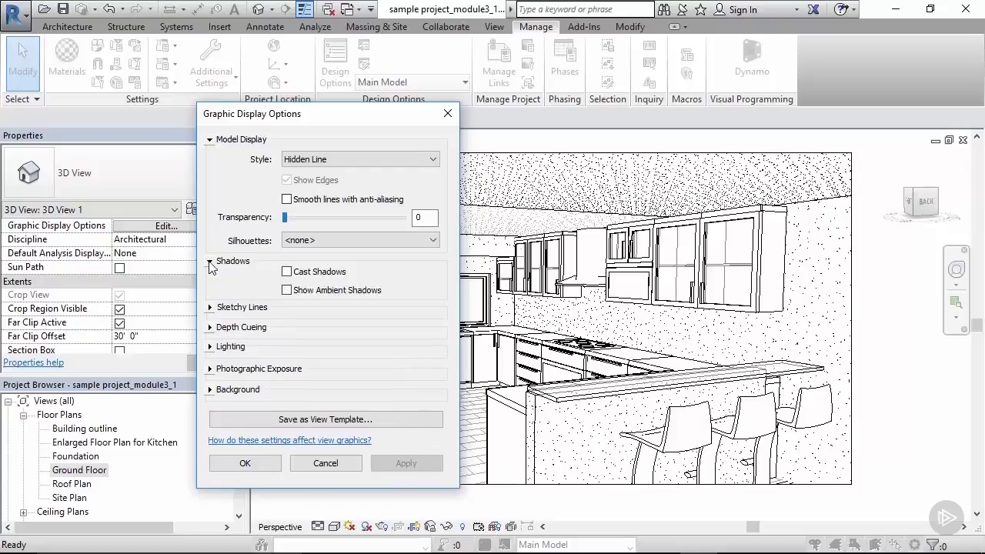
left_click(287, 272)
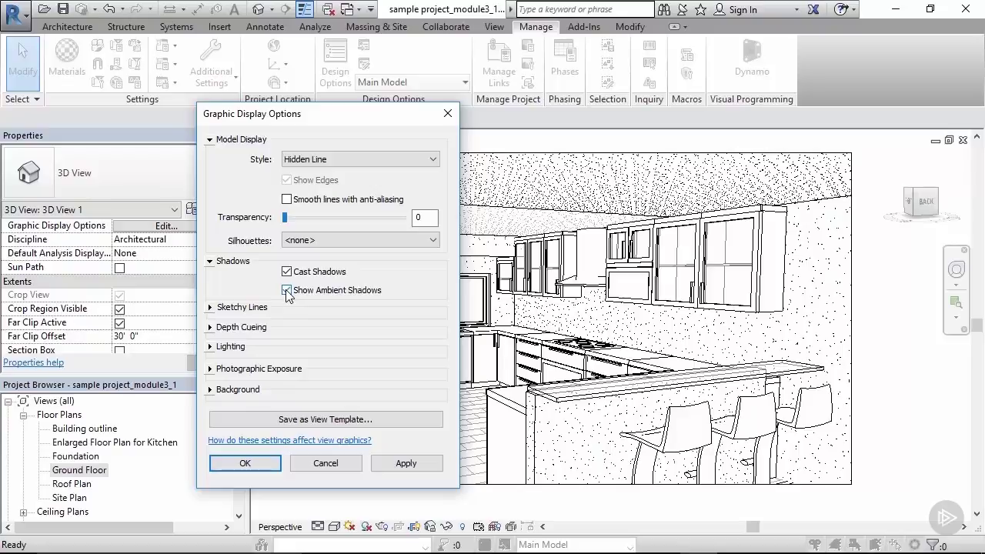
left_click(286, 290)
left_click(406, 463)
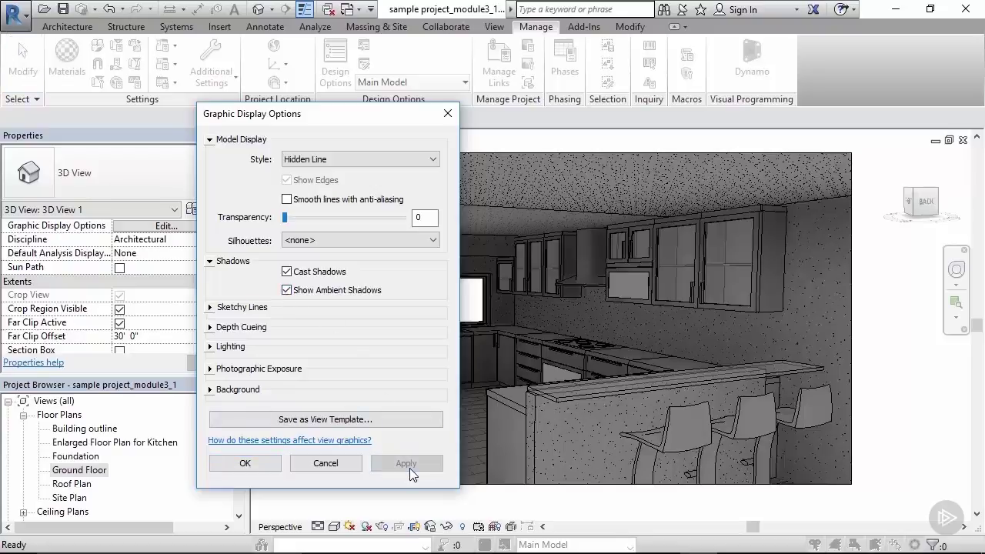
- Enable Sketchy Lines with Extension 4 and Jitter 4 and apply them
left_click(210, 307)
left_click(286, 325)
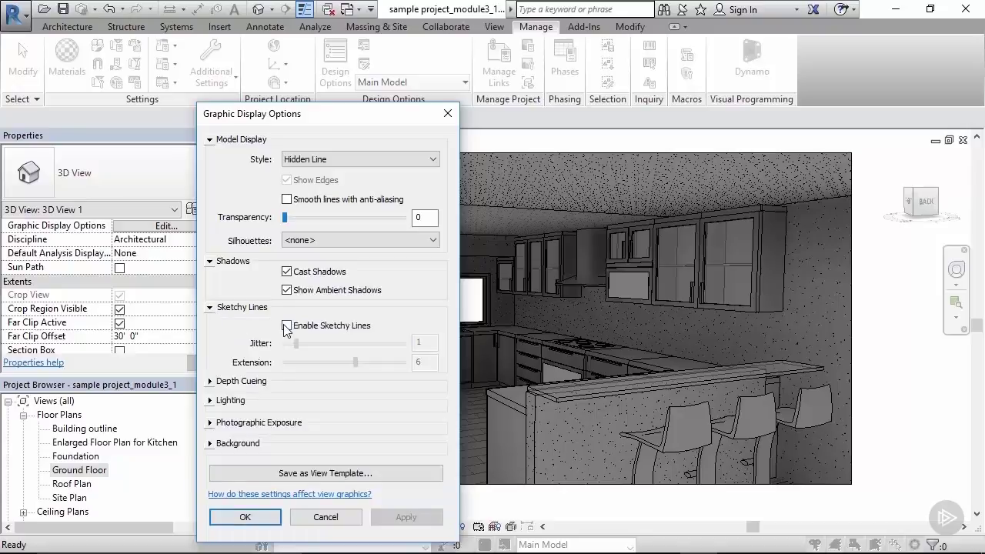
left_click(296, 343)
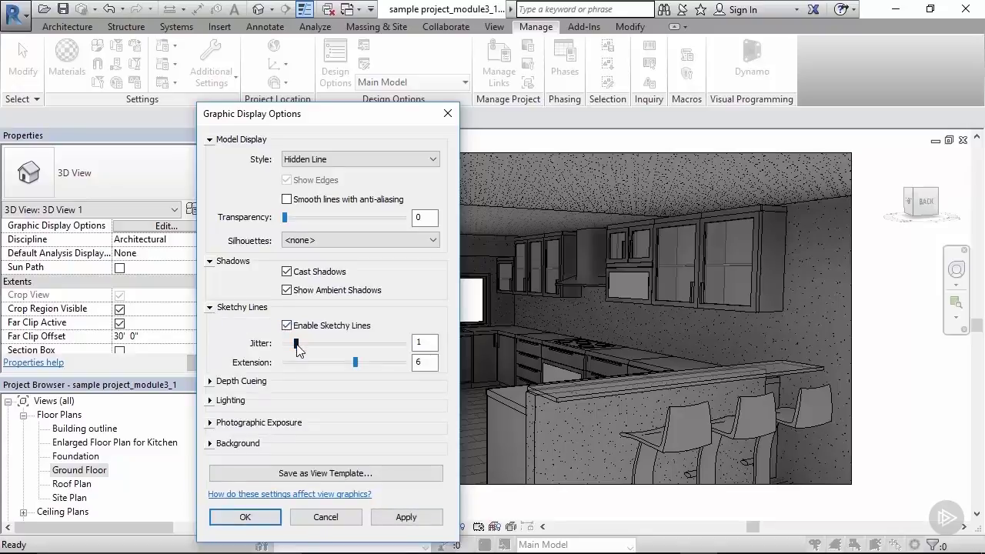
left_click_drag(354, 362, 332, 363)
left_click(406, 515)
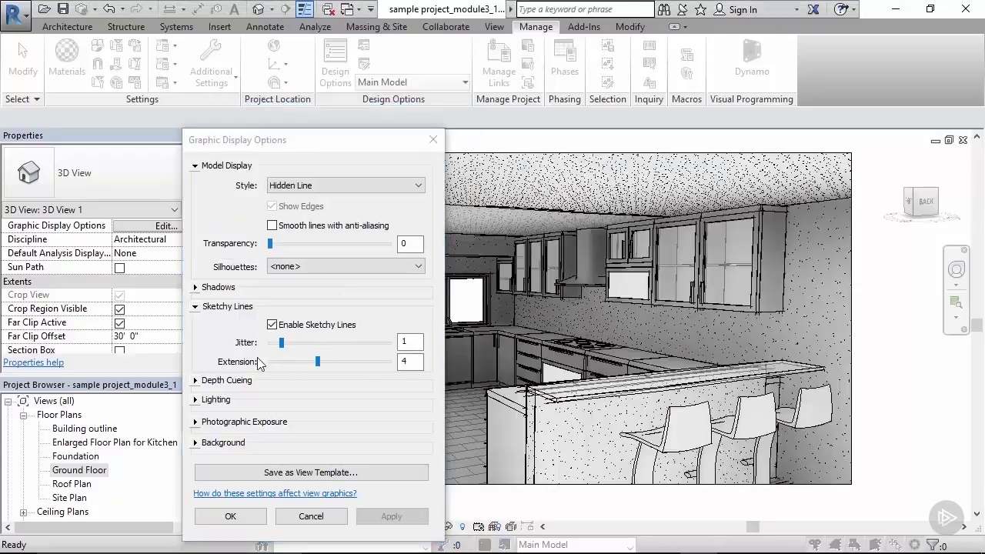
left_click_drag(282, 343, 308, 344)
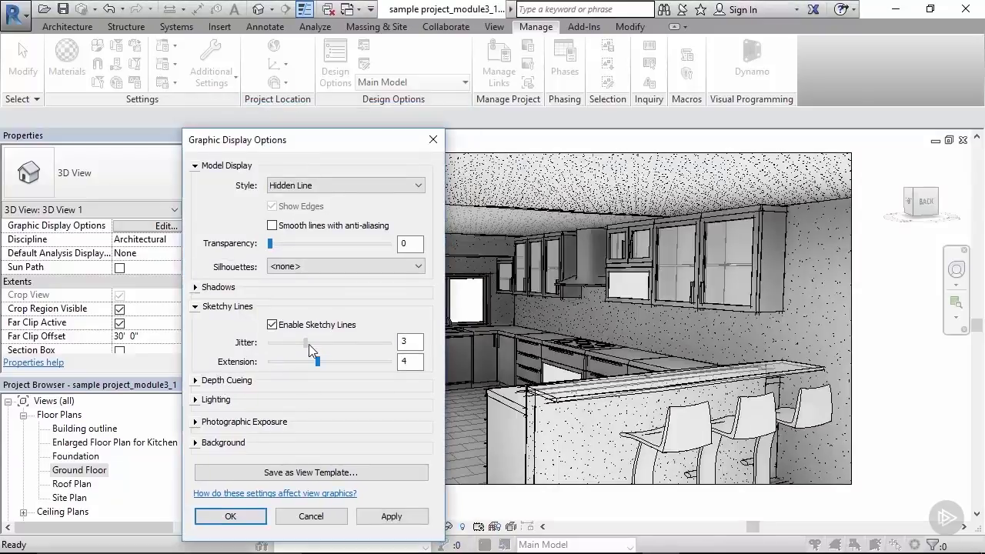
left_click(403, 516)
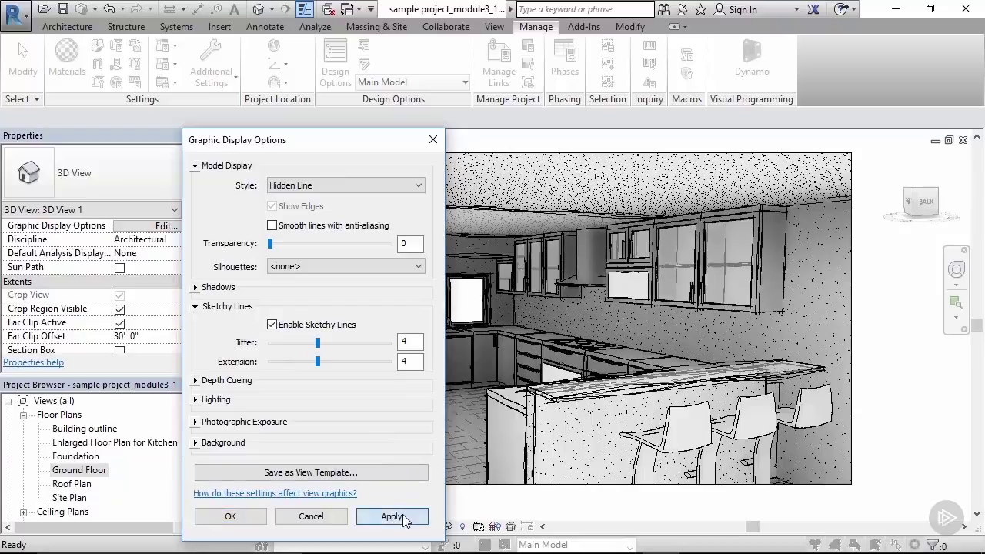